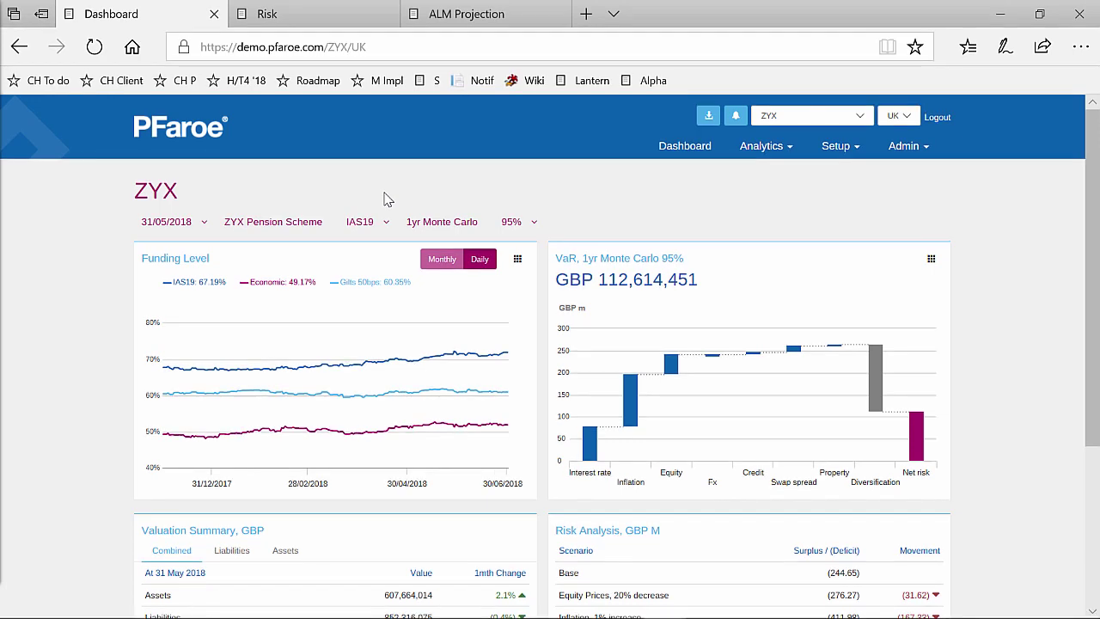
# Open the 31/12/2017 Gilts 50bps liability alpha header described as "video" and enable running a projected valuation
pyautogui.click(849, 155)
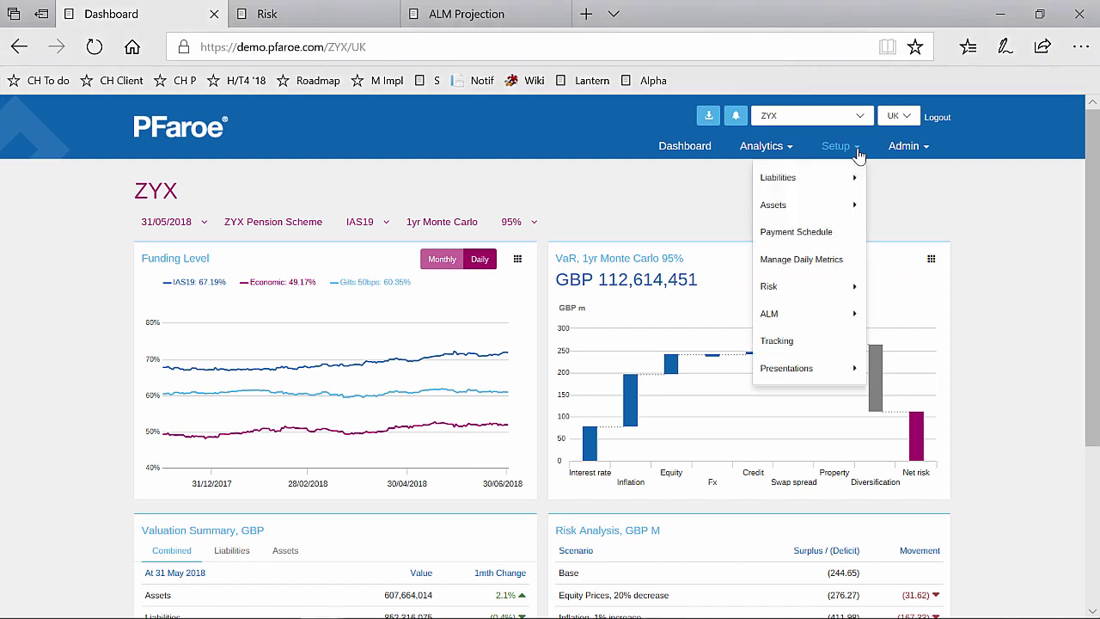
pyautogui.moveTo(828, 177)
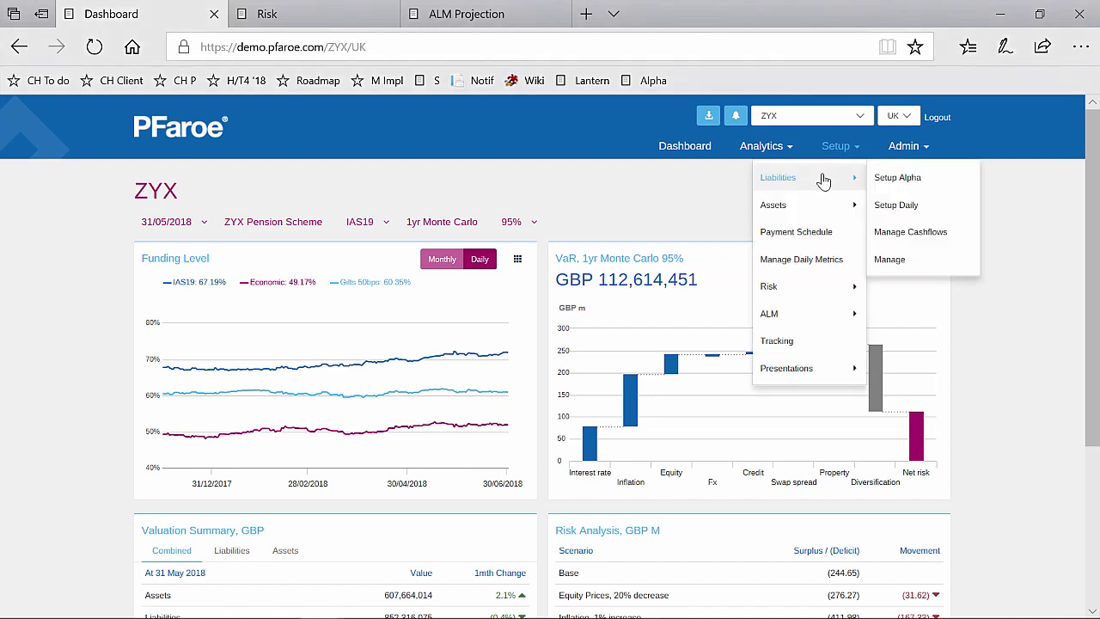
pyautogui.click(920, 182)
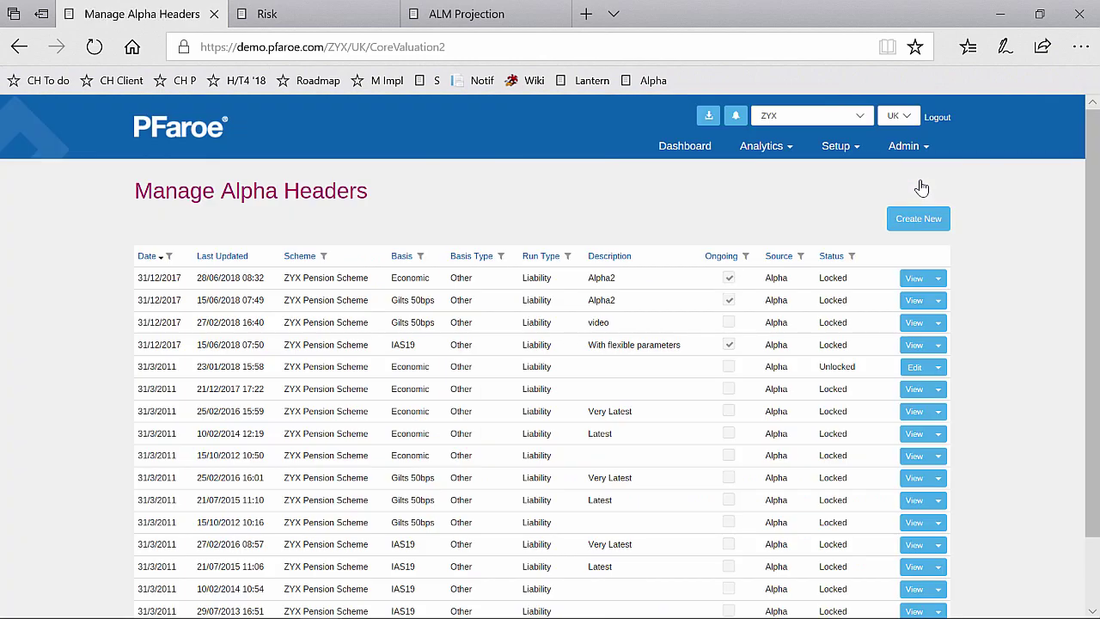
pyautogui.click(911, 326)
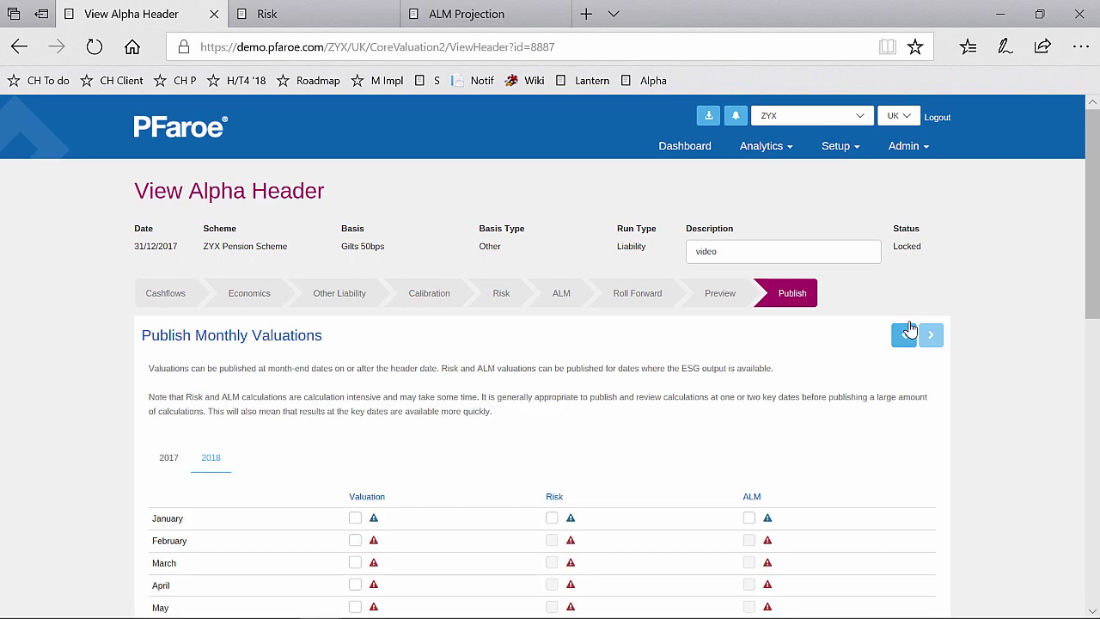
pyautogui.moveTo(1093, 258); pyautogui.dragTo(1096, 481)
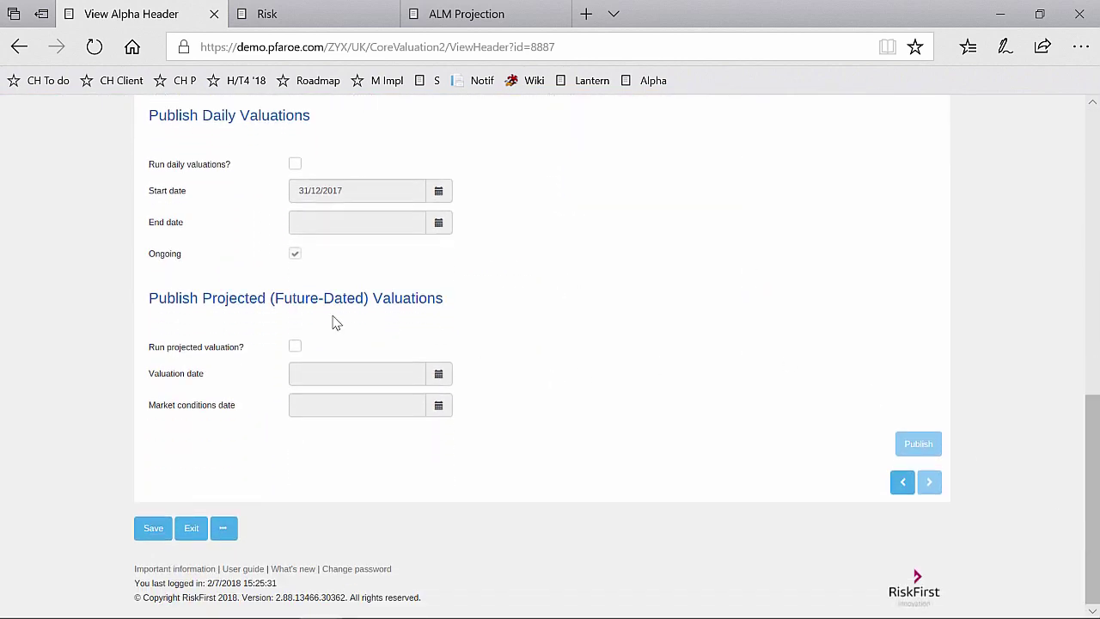
pyautogui.click(295, 349)
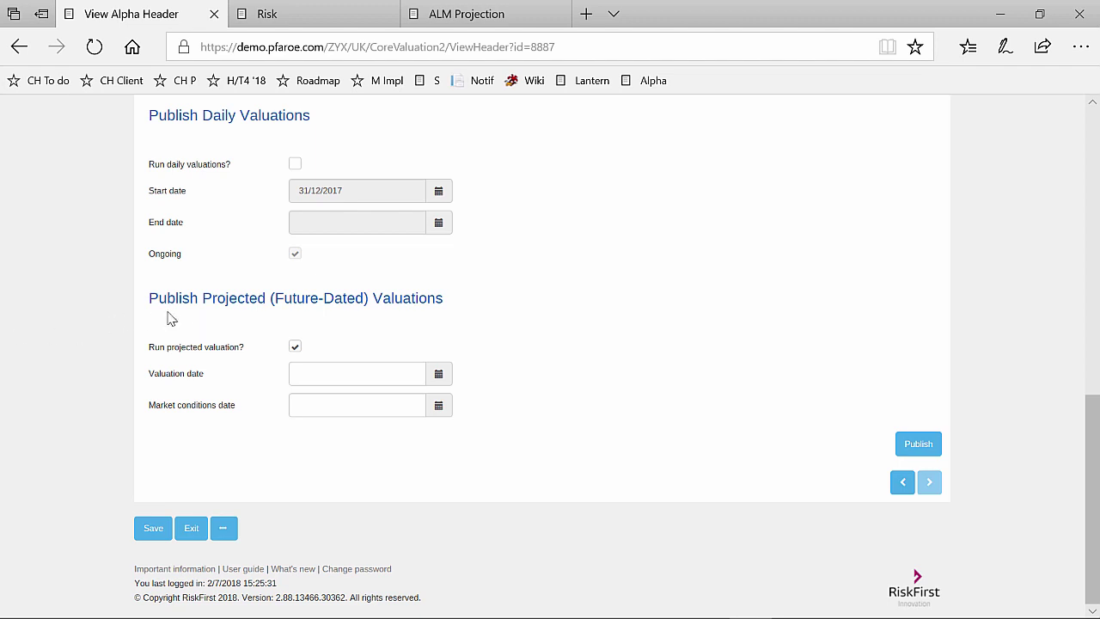
# Switch the risk attribution methodology to Component VaR on the XYZ Limited Pension Scheme's Risk page
pyautogui.click(298, 23)
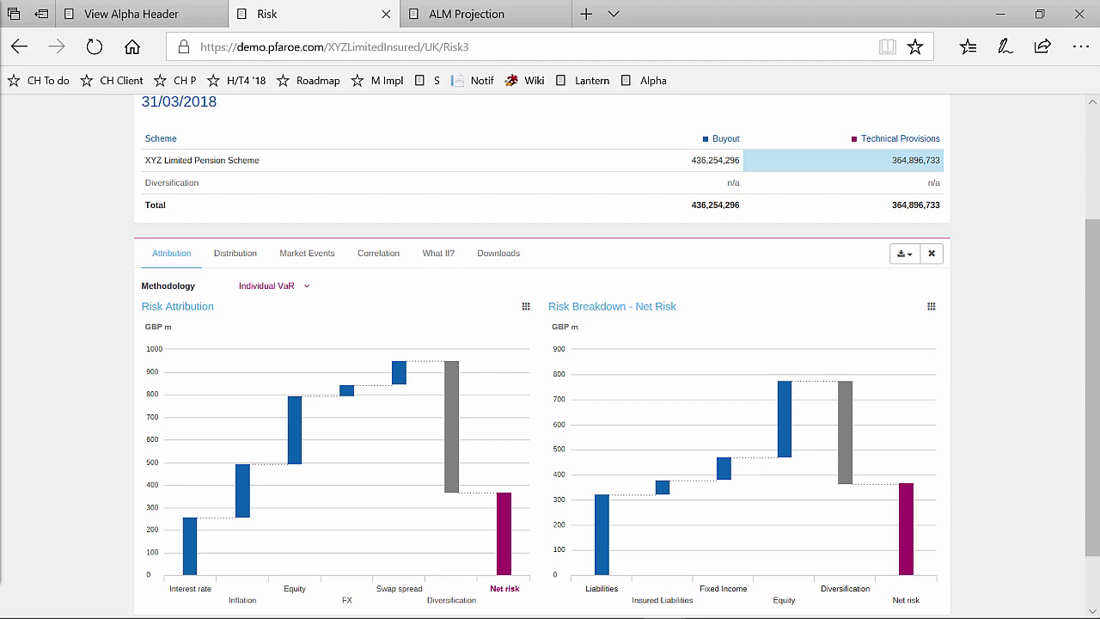
pyautogui.click(258, 287)
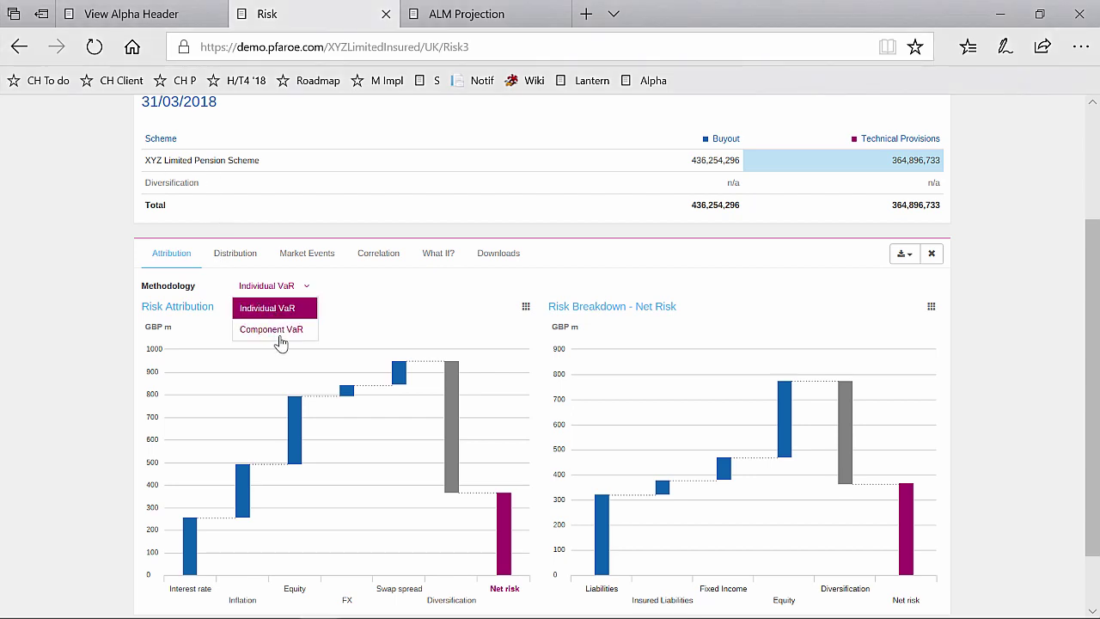
pyautogui.click(273, 330)
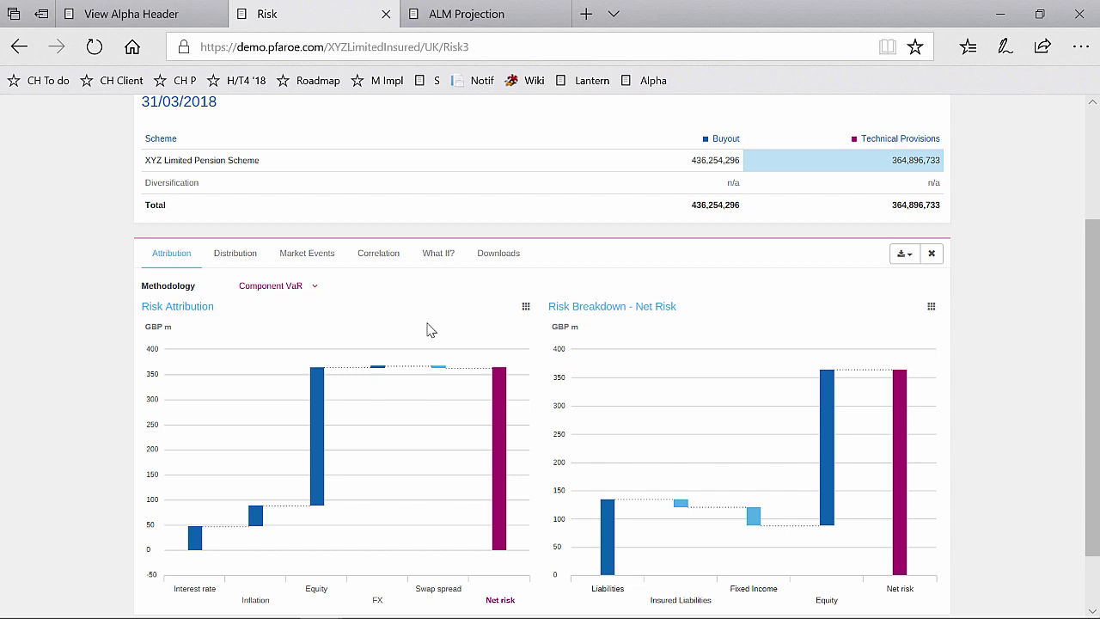
# Show the Insured Liability Return chart in the ALM projection of XYZ Limited Pension Scheme
pyautogui.click(458, 19)
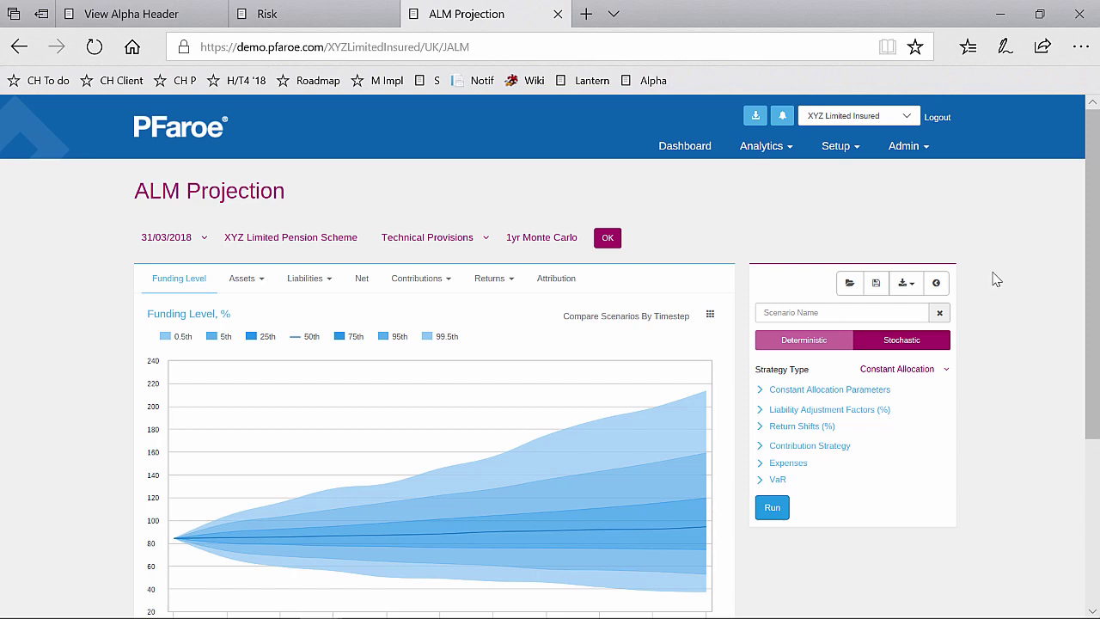
pyautogui.moveTo(1092, 276); pyautogui.dragTo(1091, 328)
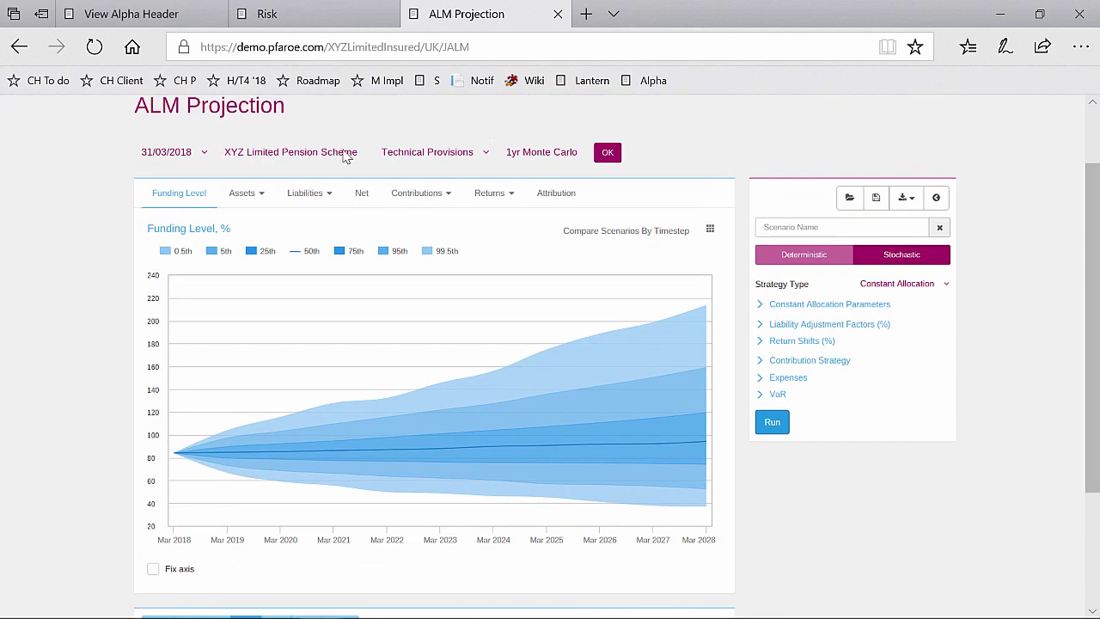
pyautogui.click(242, 195)
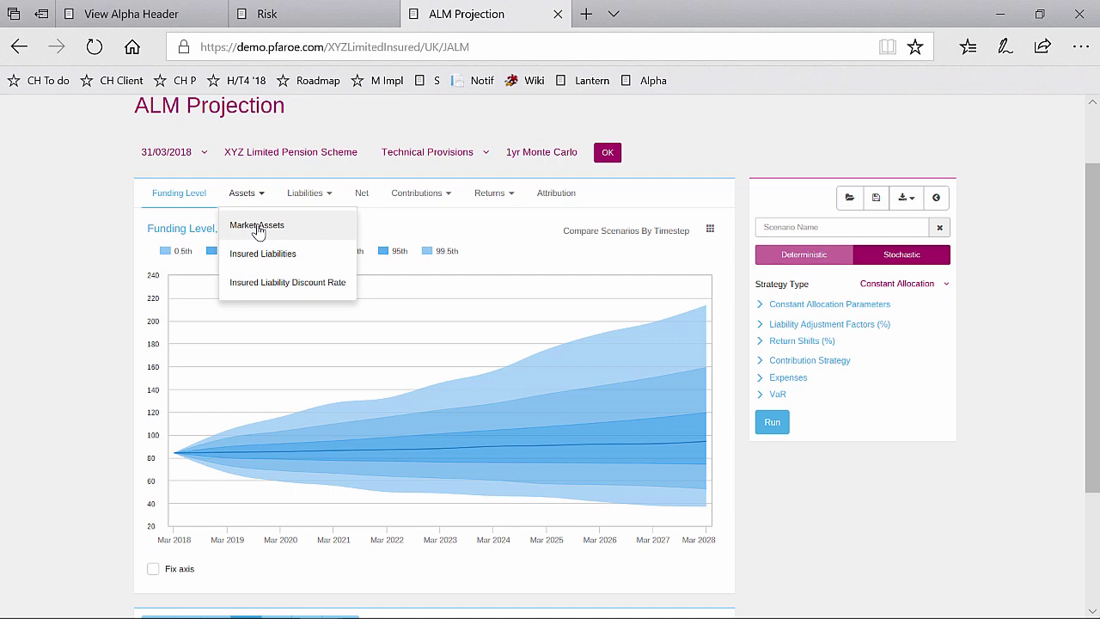
pyautogui.click(495, 205)
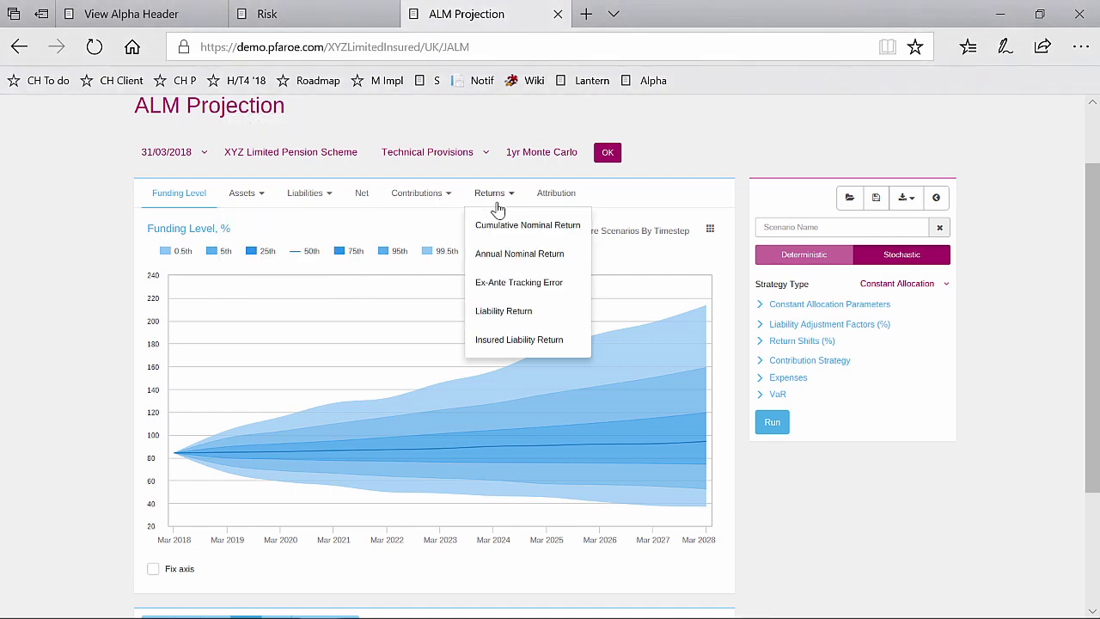
pyautogui.click(499, 344)
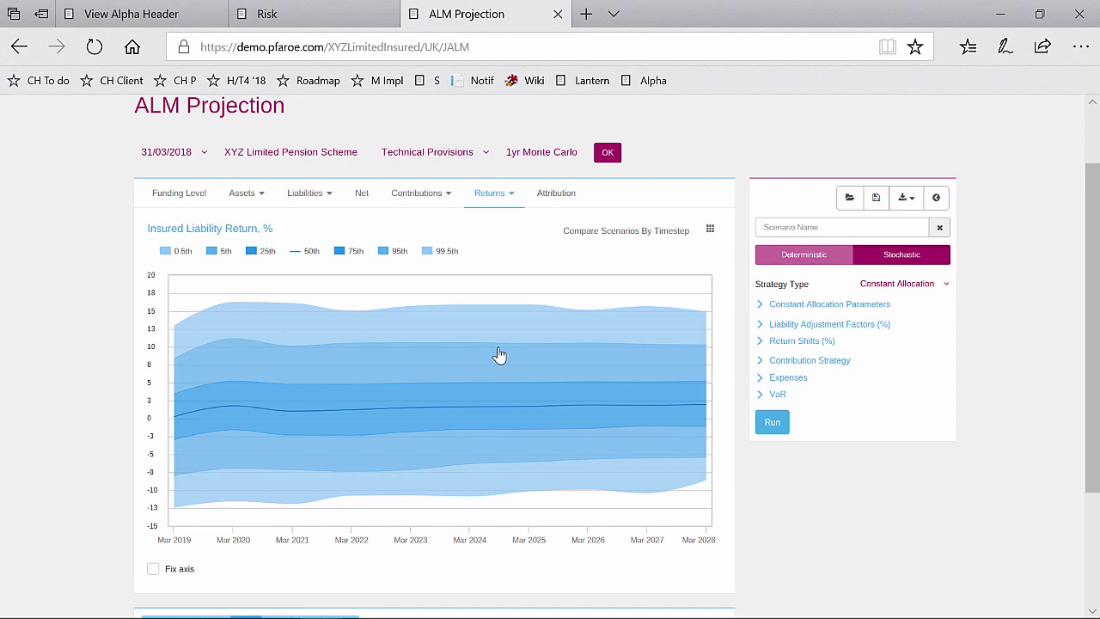
# Review the projected Funding Level and net Surplus / (Deficit) charts, ending on Funding Level
pyautogui.click(171, 193)
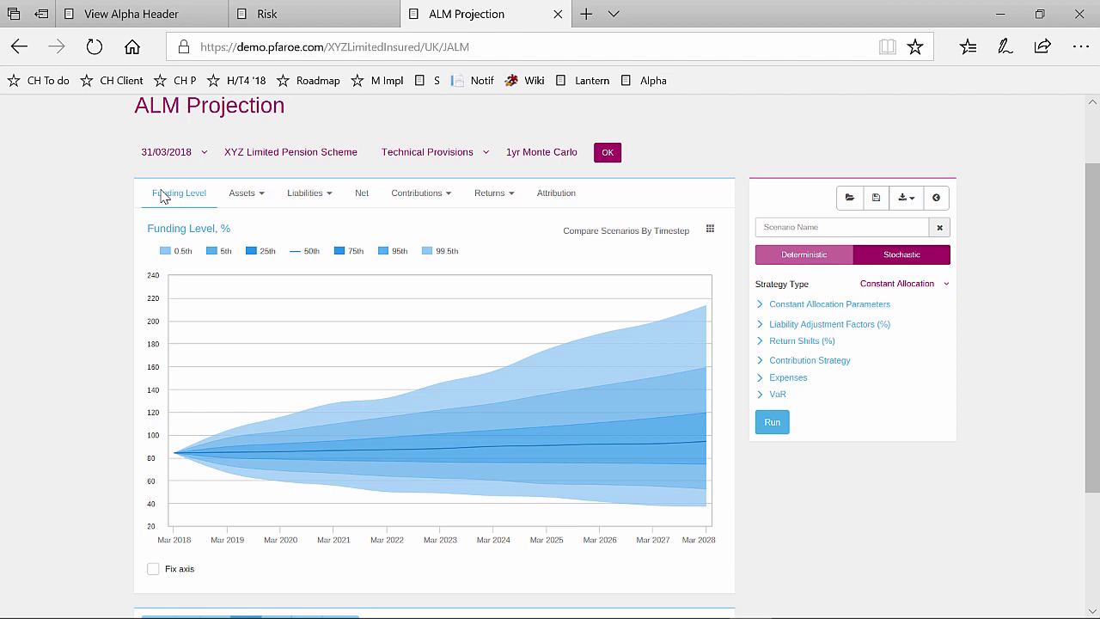
pyautogui.click(361, 206)
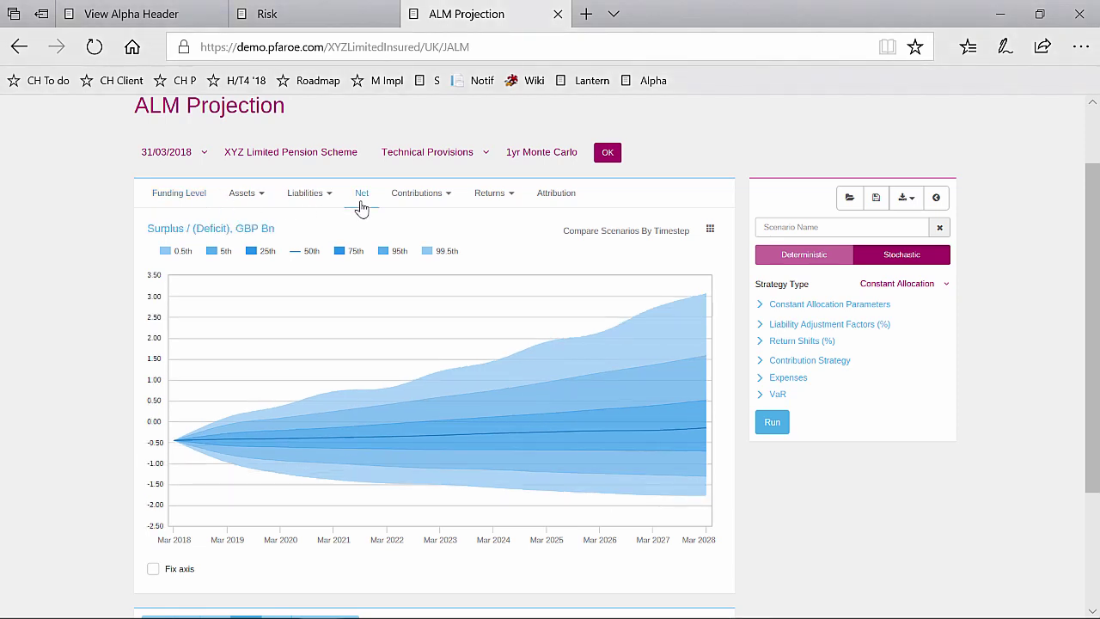
pyautogui.click(492, 196)
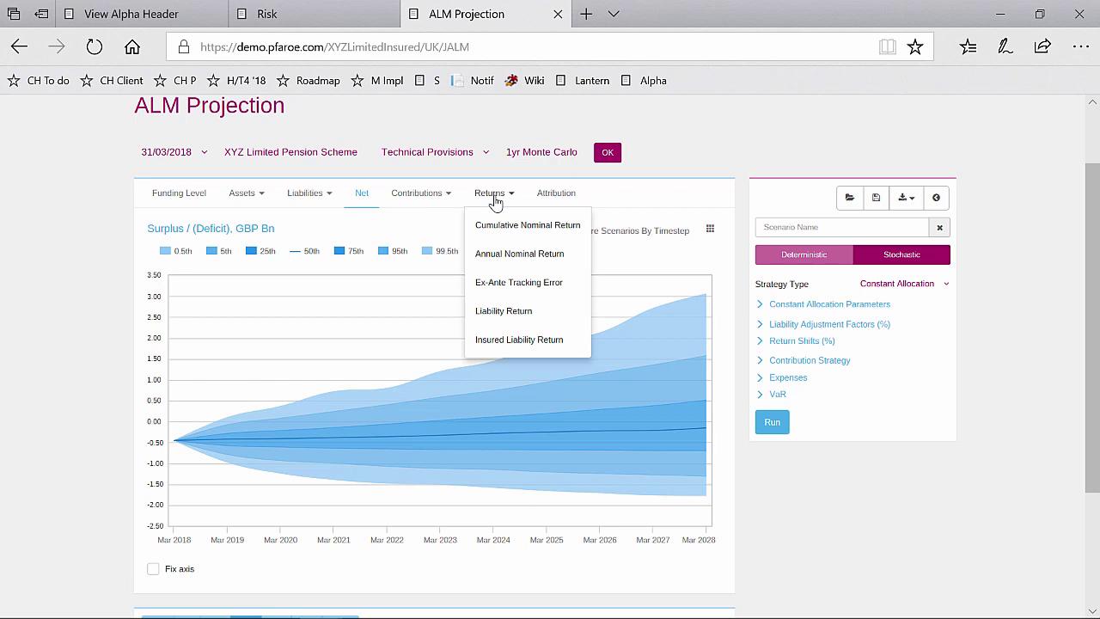
pyautogui.click(168, 195)
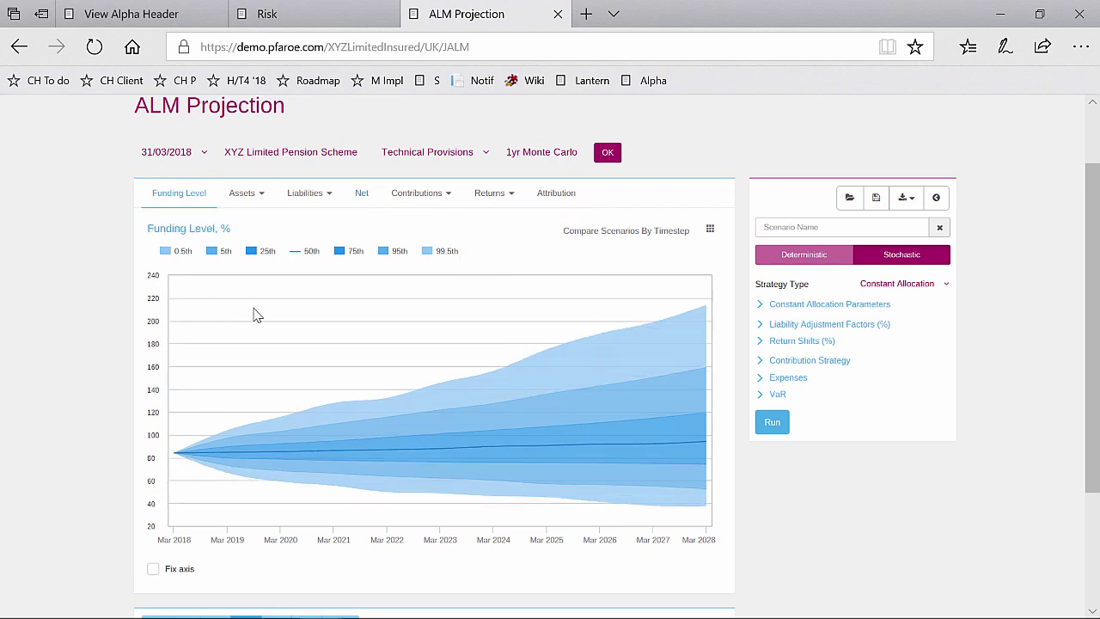
# Set the scenario's contribution strategy to Calculated and expand the scenario settings to show all projection years
pyautogui.click(804, 362)
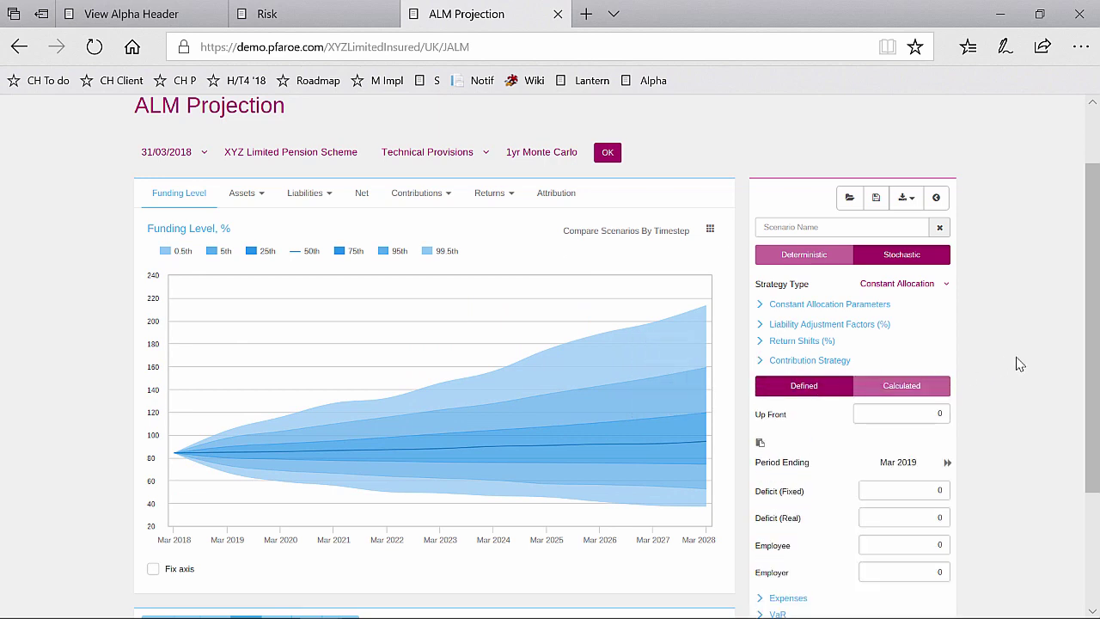
pyautogui.moveTo(1094, 361); pyautogui.dragTo(1098, 457)
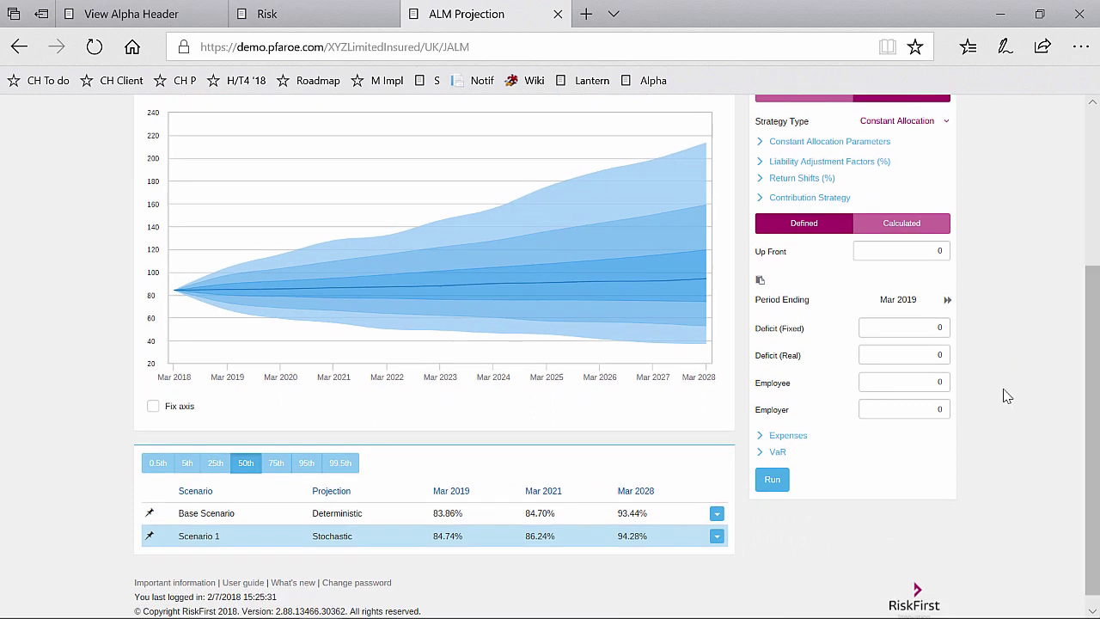
pyautogui.click(912, 230)
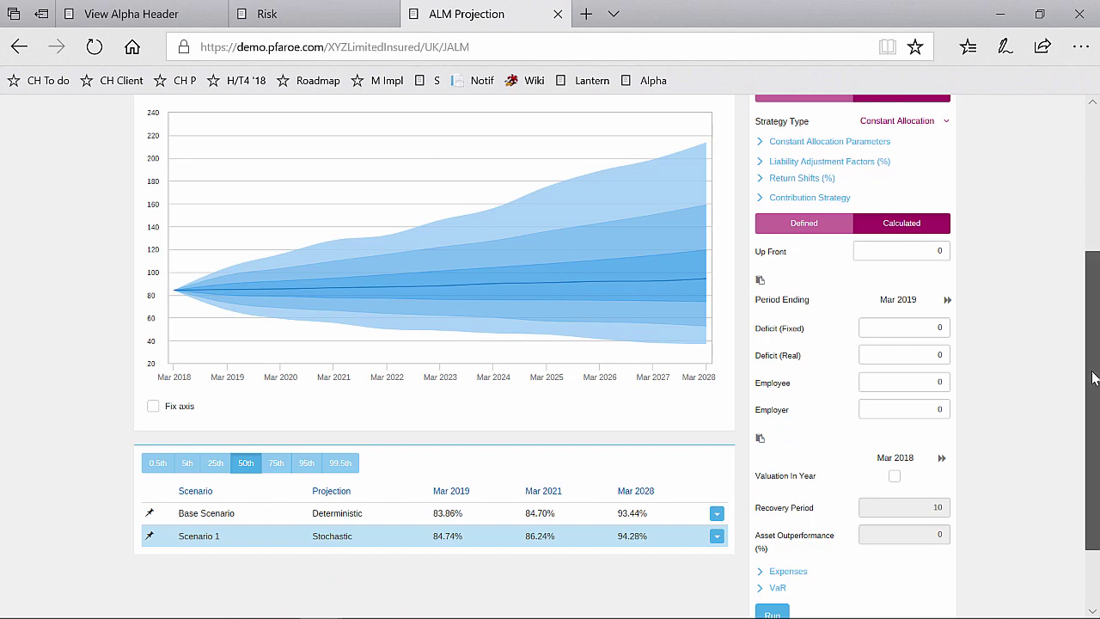
pyautogui.moveTo(1092, 374); pyautogui.dragTo(1098, 245)
pyautogui.click(936, 234)
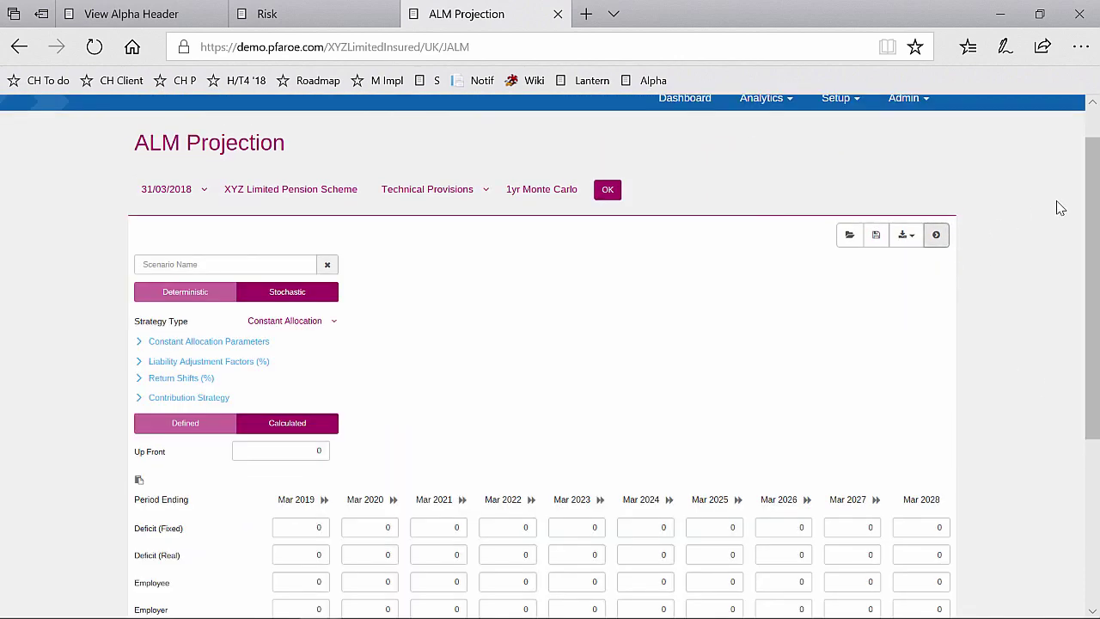
# Mark Mar 2019 and Mar 2022 as valuation years, and return the scenario settings to the compact view beside the chart
pyautogui.scroll(-3, 1097, 202)
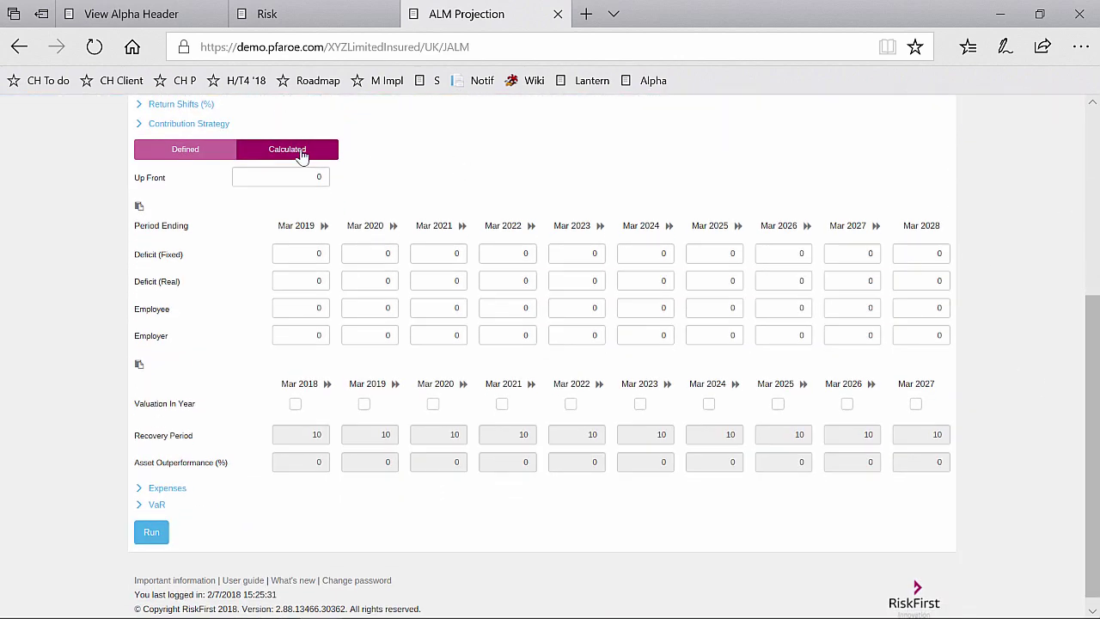
pyautogui.click(364, 406)
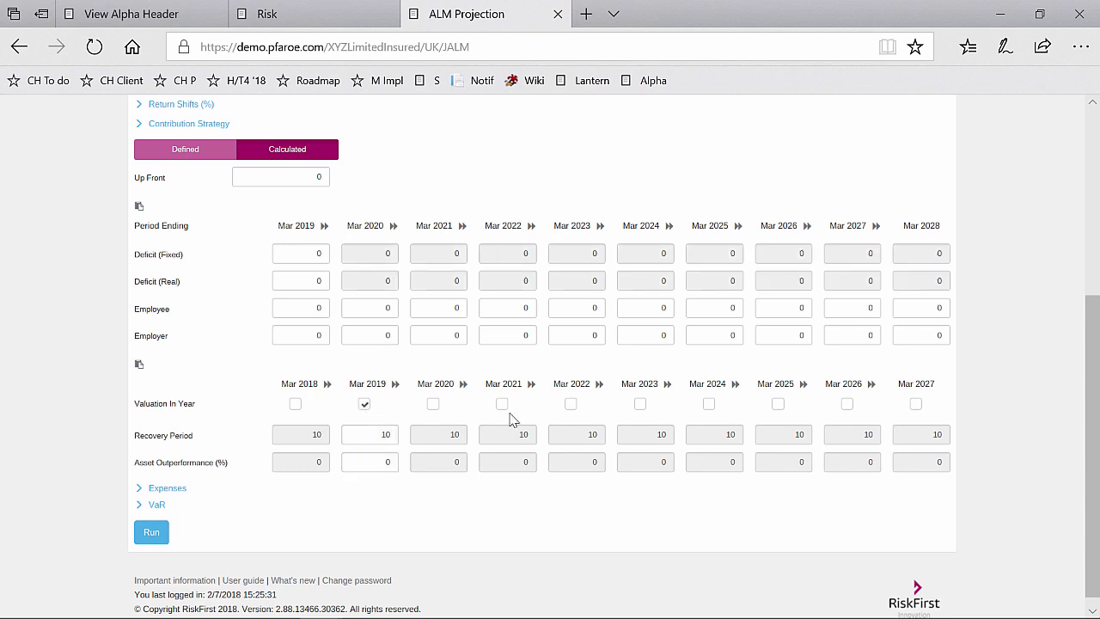
pyautogui.click(574, 408)
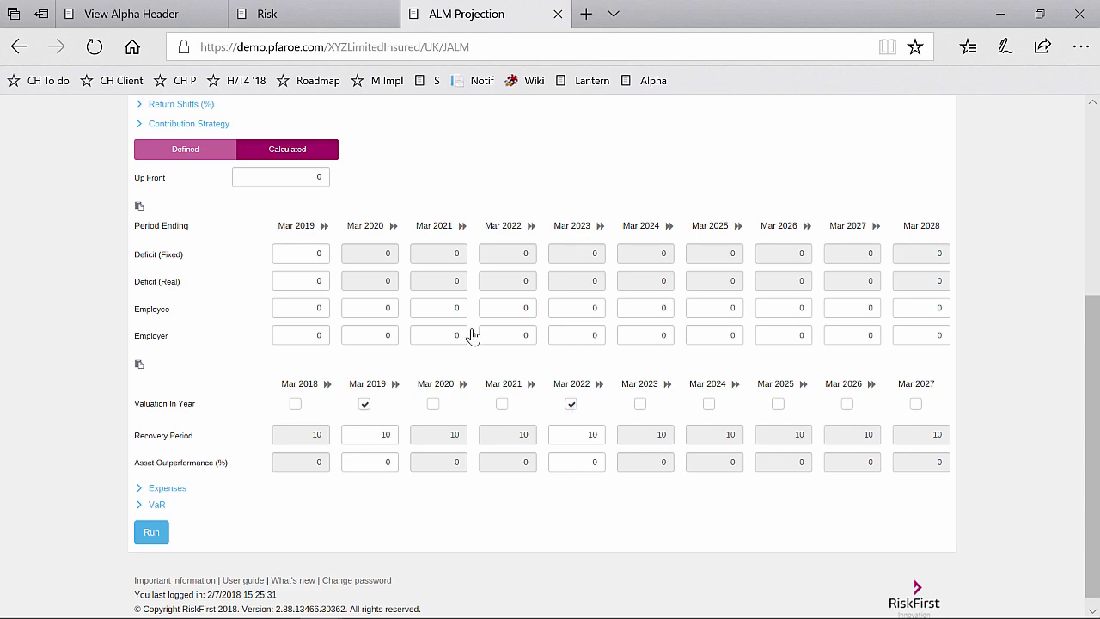
pyautogui.scroll(10, 1072, 254)
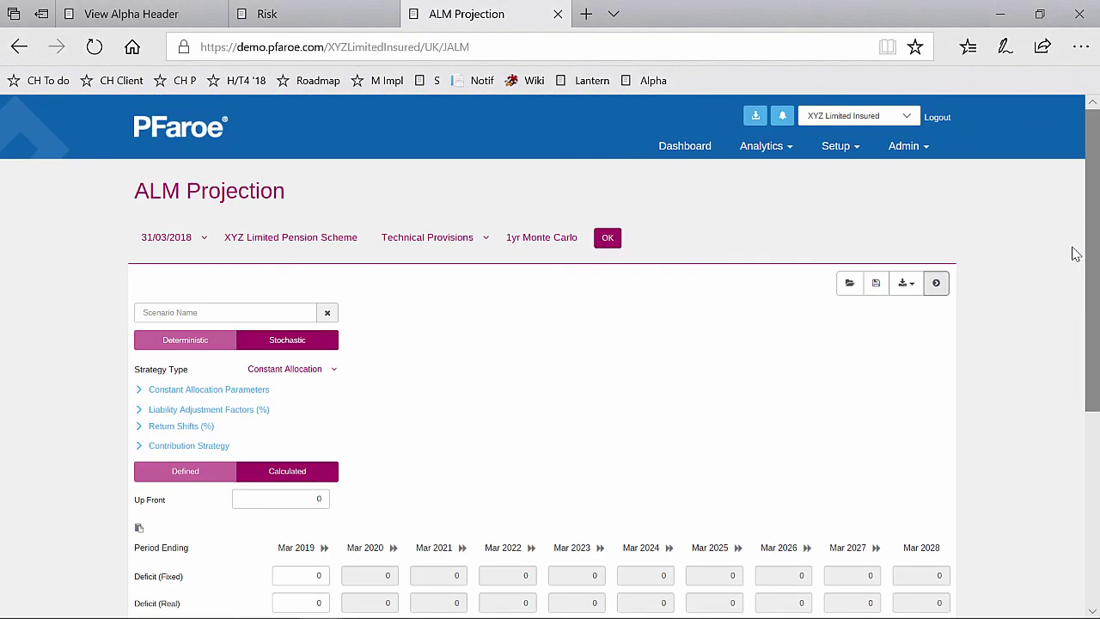
pyautogui.click(936, 283)
pyautogui.moveTo(1095, 273); pyautogui.dragTo(1096, 343)
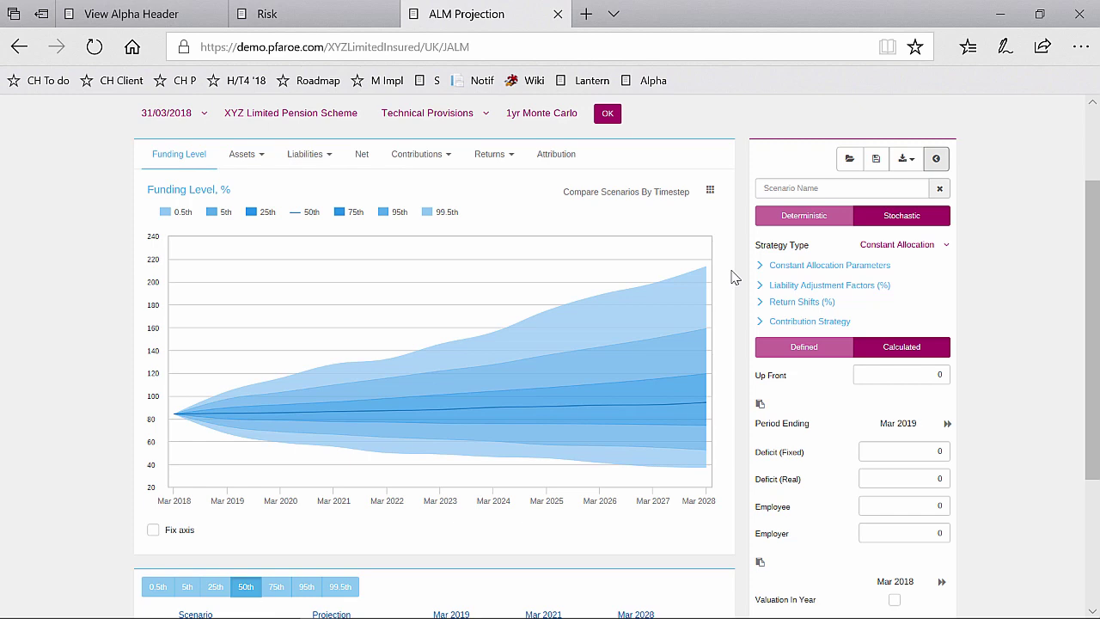
# Examine the Technical Provisions (Insured) liability adjustment factors across all projection years, and return to the compact settings view
pyautogui.click(789, 288)
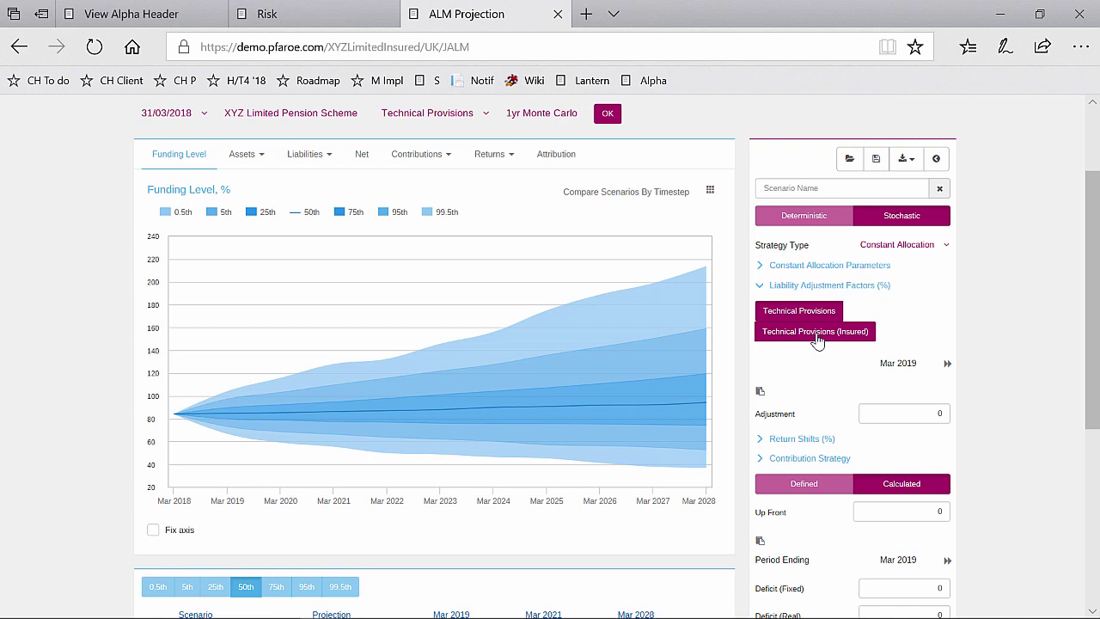
pyautogui.click(816, 337)
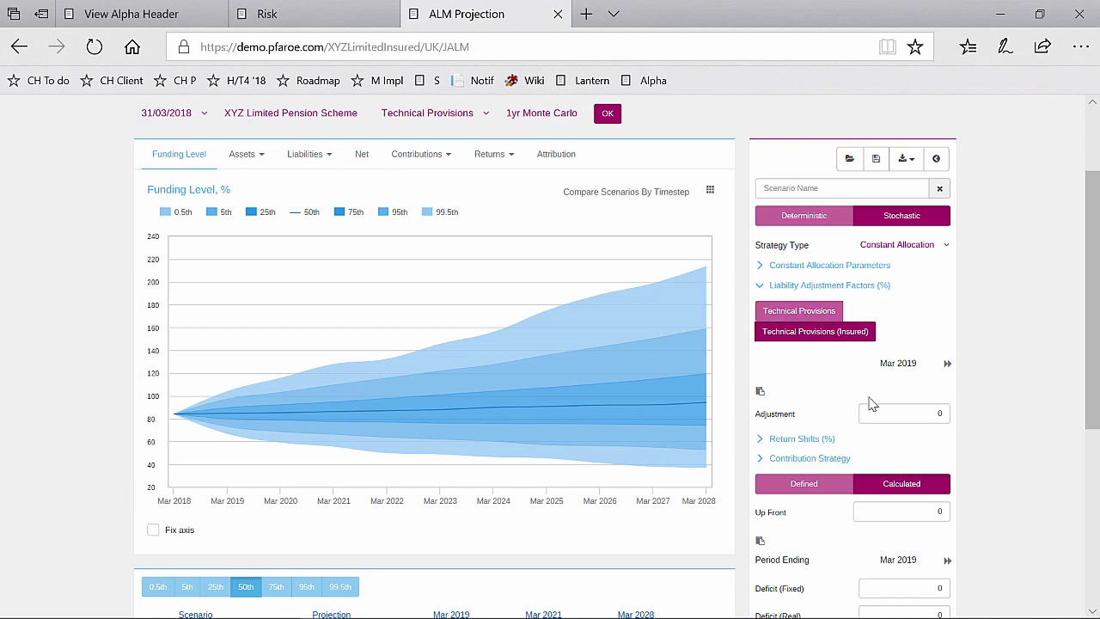
pyautogui.click(936, 158)
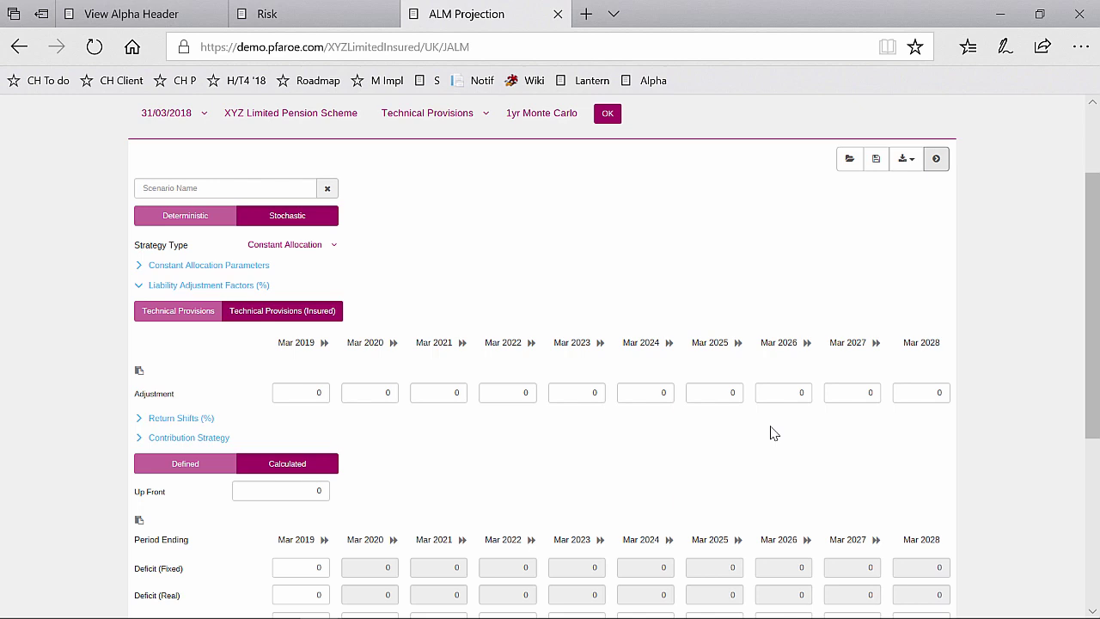
pyautogui.click(939, 159)
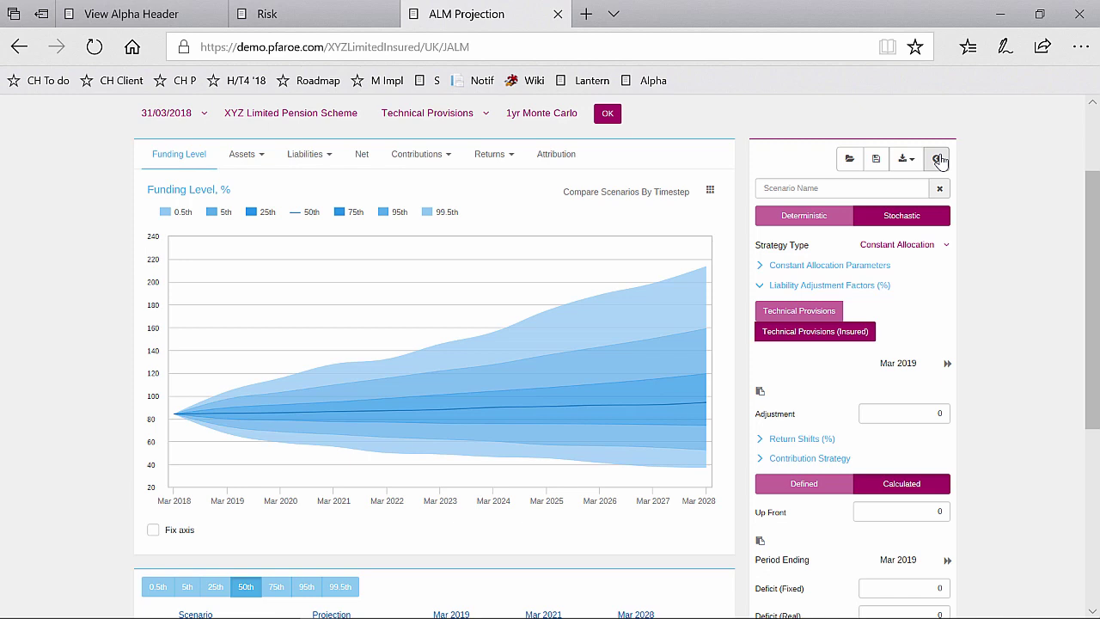
pyautogui.click(938, 160)
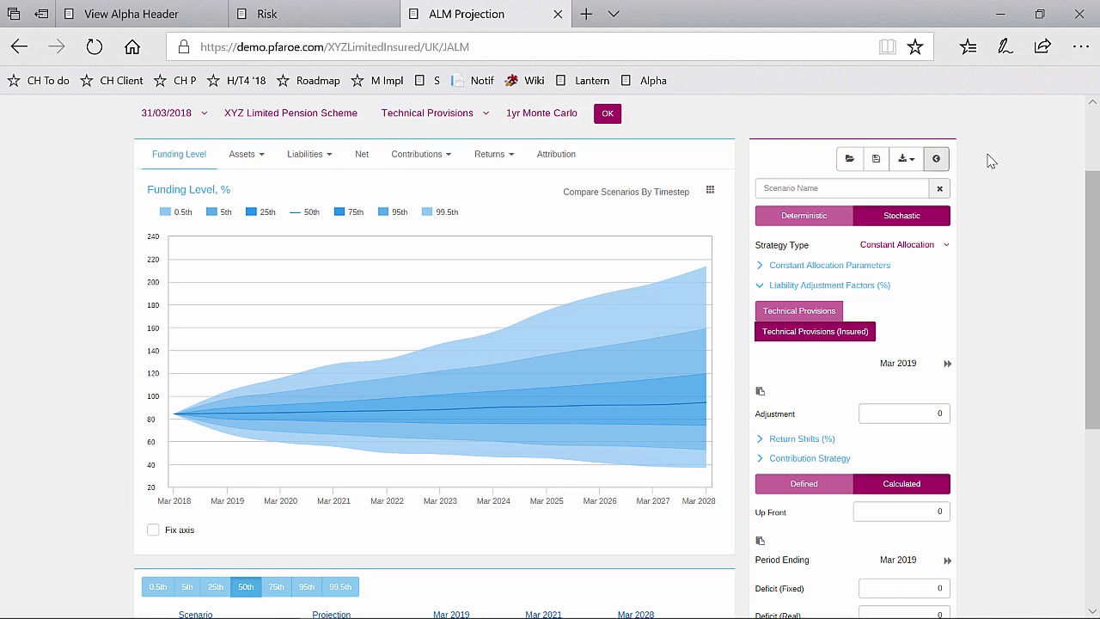